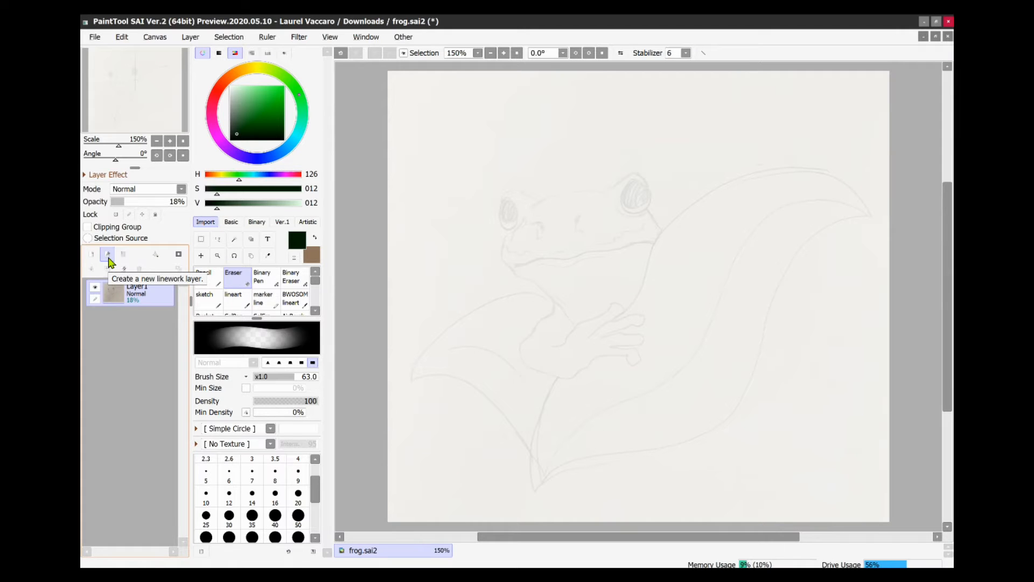
- Create a new linework layer and choose its Line tool
click(109, 253)
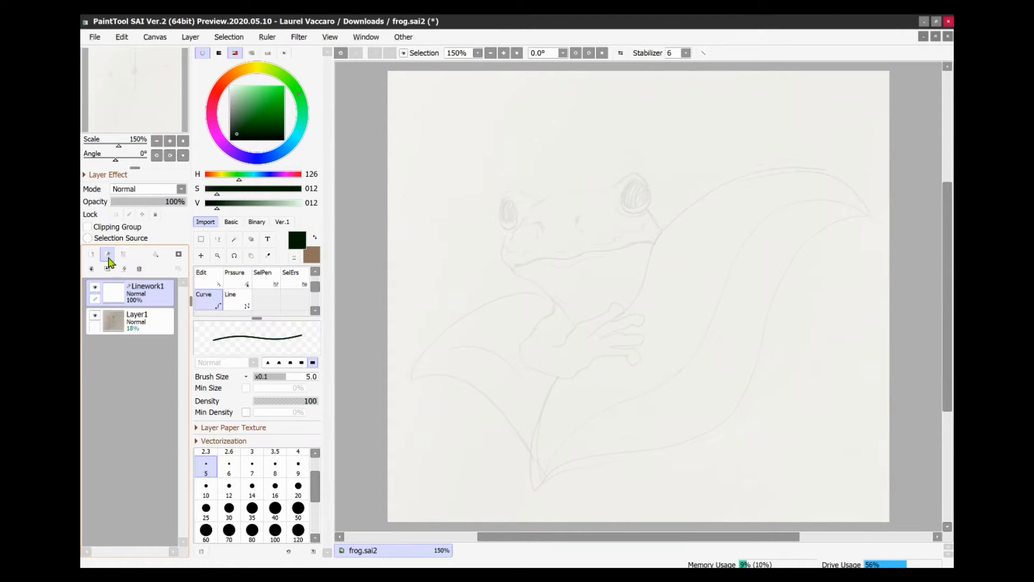
click(242, 301)
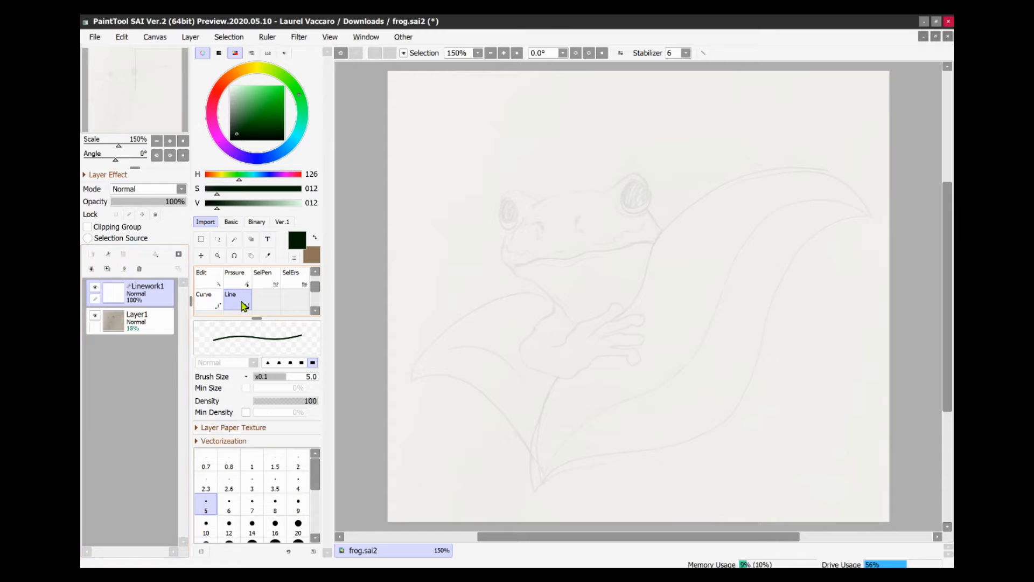
click(210, 300)
click(212, 286)
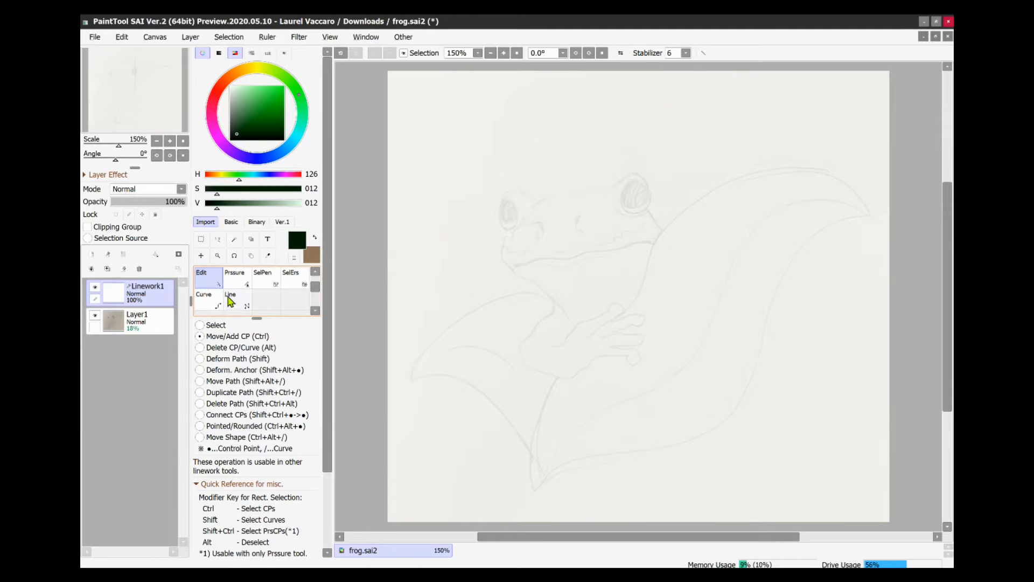
click(232, 302)
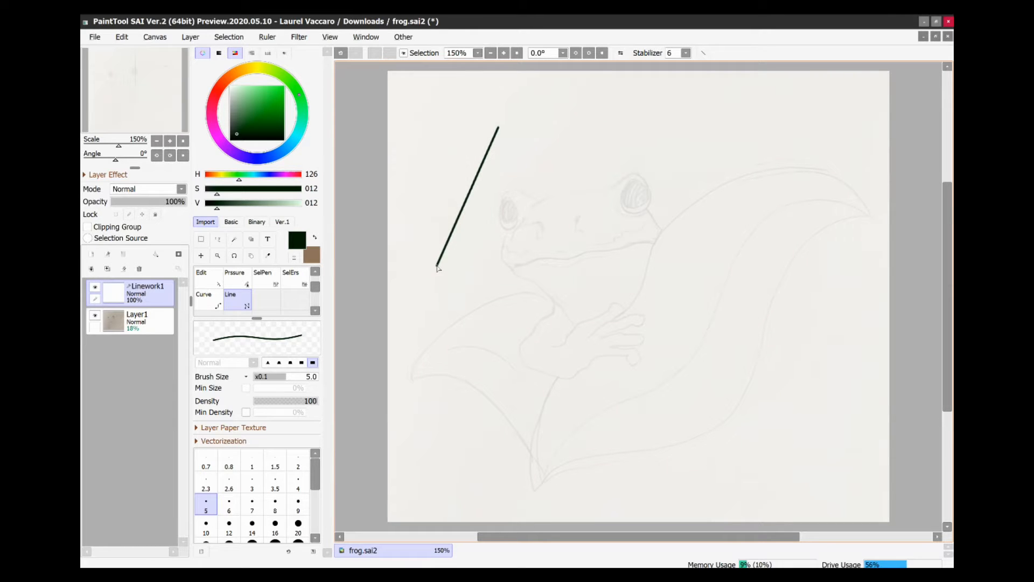
- Draw a zigzag polyline, two horizontal straight lines and a stepped zigzag line with the Line tool
click(529, 334)
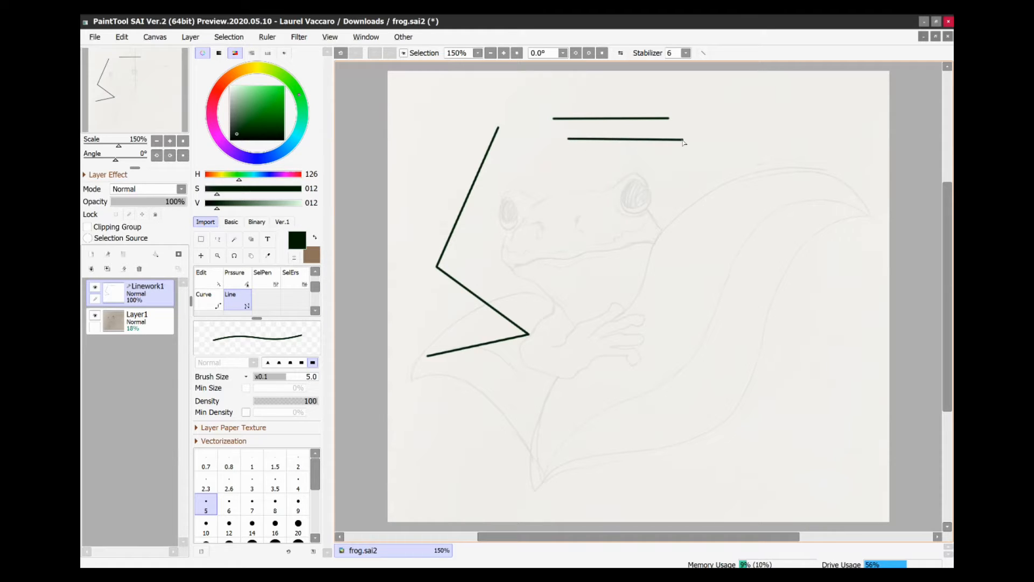
drag(591, 161, 693, 162)
click(672, 184)
click(684, 206)
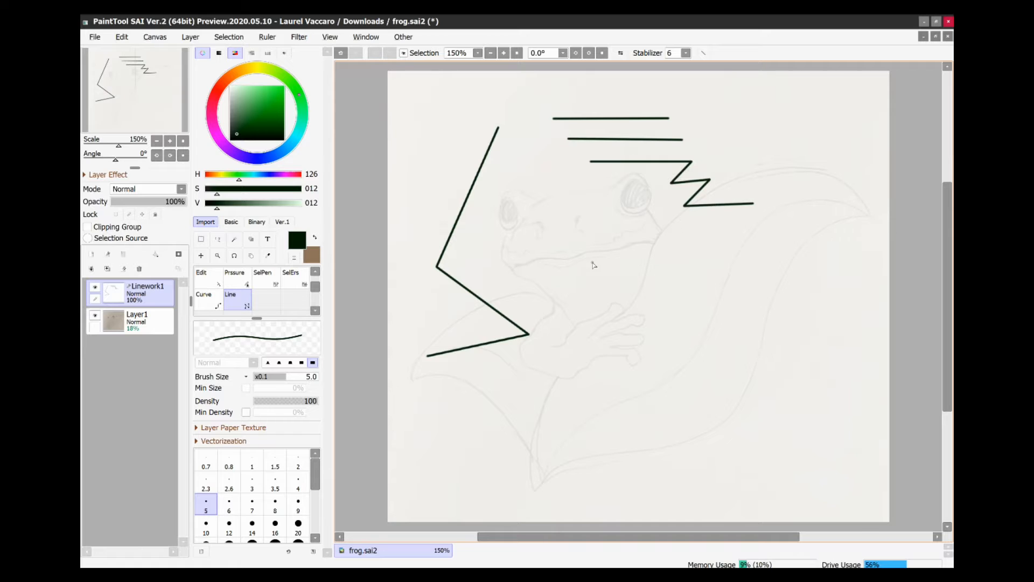
- Switch to the Curve tool and draw an arc in the middle and a wavy M-shaped curve below it
click(207, 302)
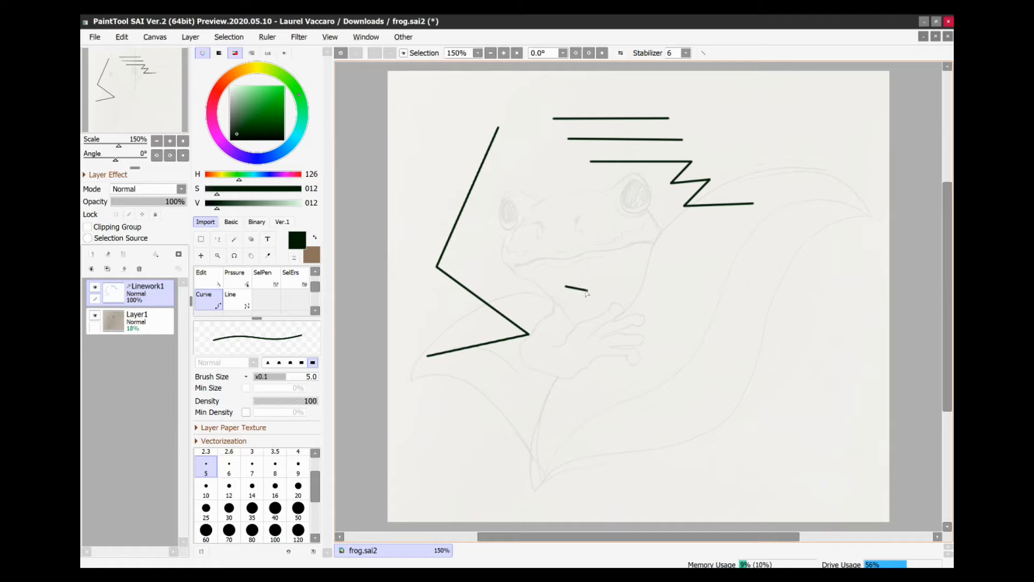
click(671, 284)
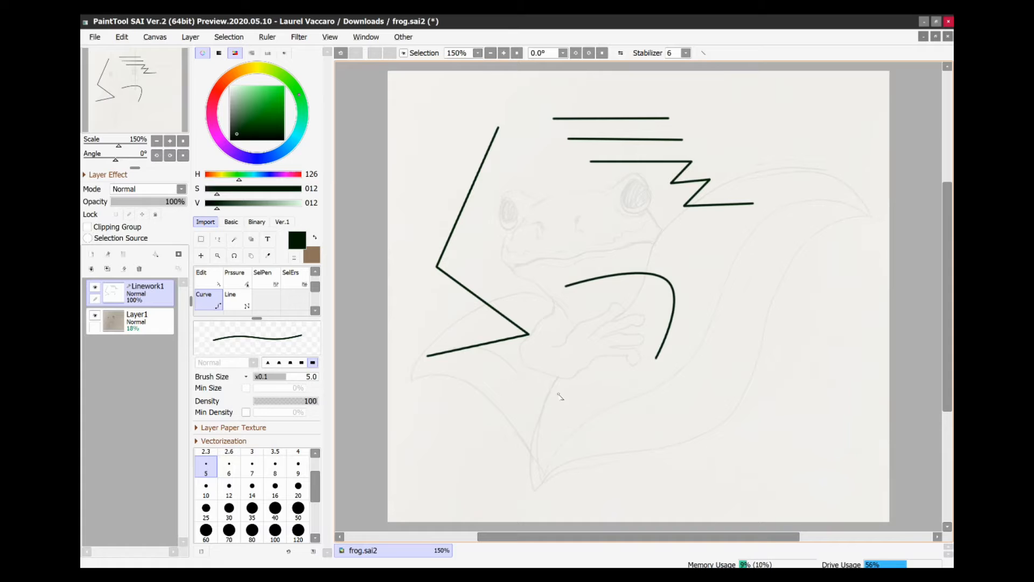
click(555, 431)
click(599, 398)
click(609, 442)
click(638, 395)
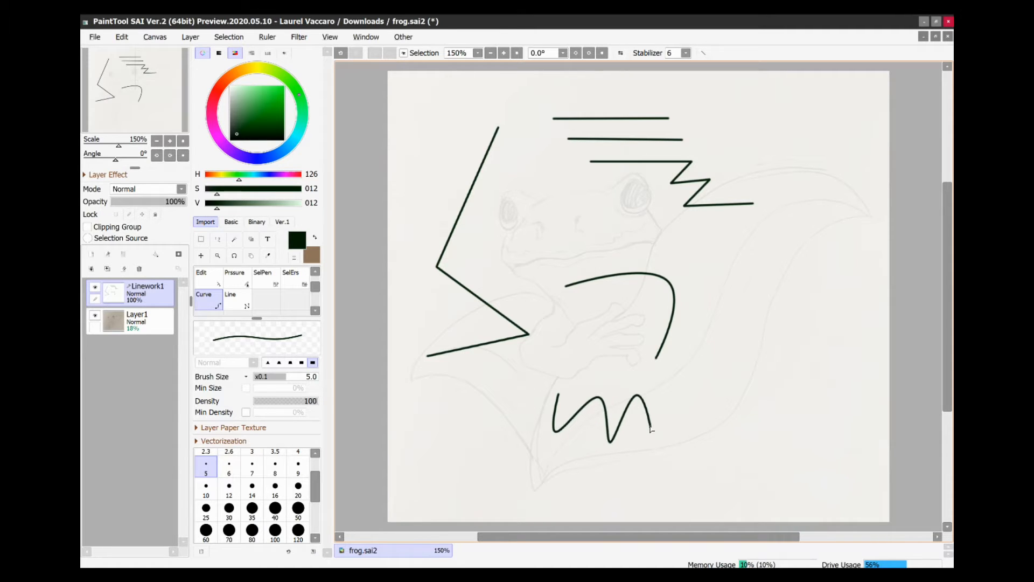
click(654, 435)
- Draw a long wavy curve across the upper middle of the canvas with the Curve tool
click(540, 193)
click(509, 265)
click(596, 209)
click(579, 252)
click(652, 233)
click(649, 253)
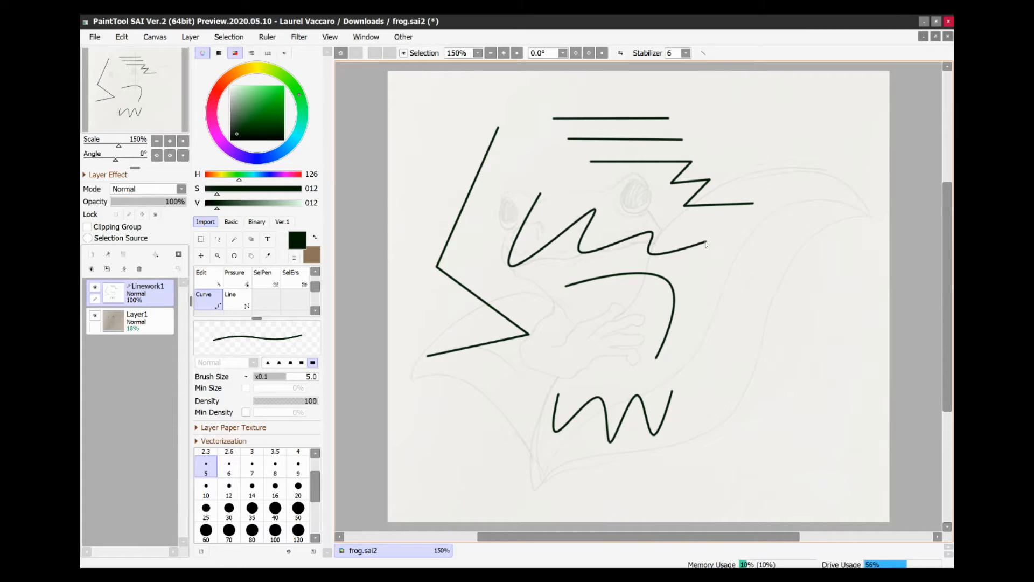
click(706, 243)
click(690, 286)
double_click(748, 274)
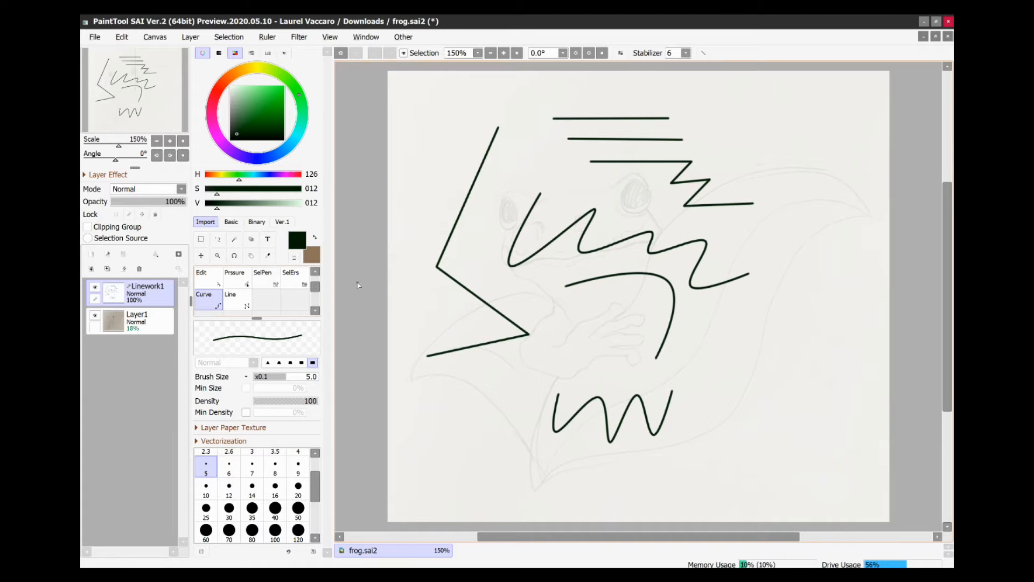
- With the Edit tool, drag control points to reshape the arc and the wavy curve
click(202, 283)
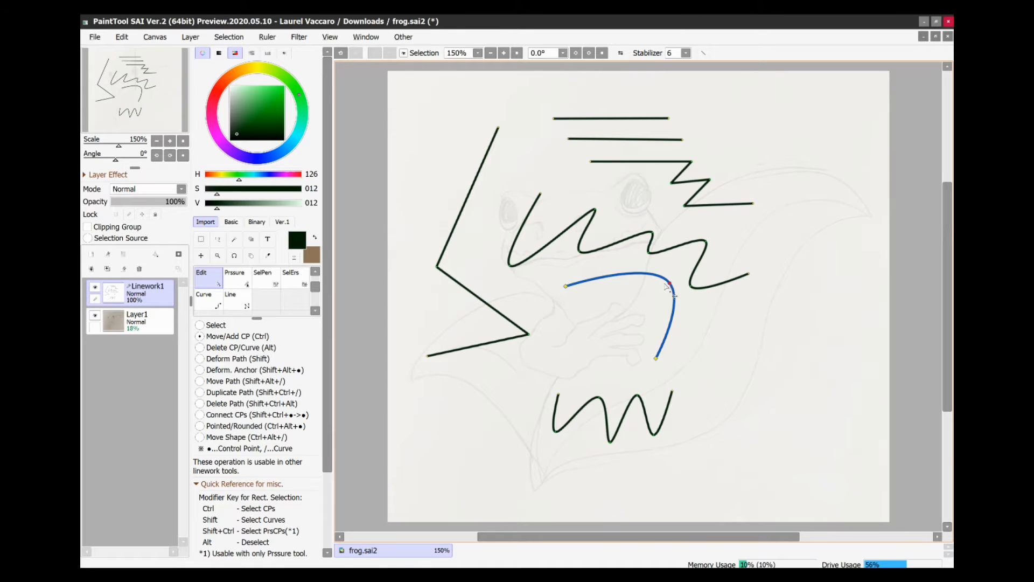
drag(565, 286, 545, 284)
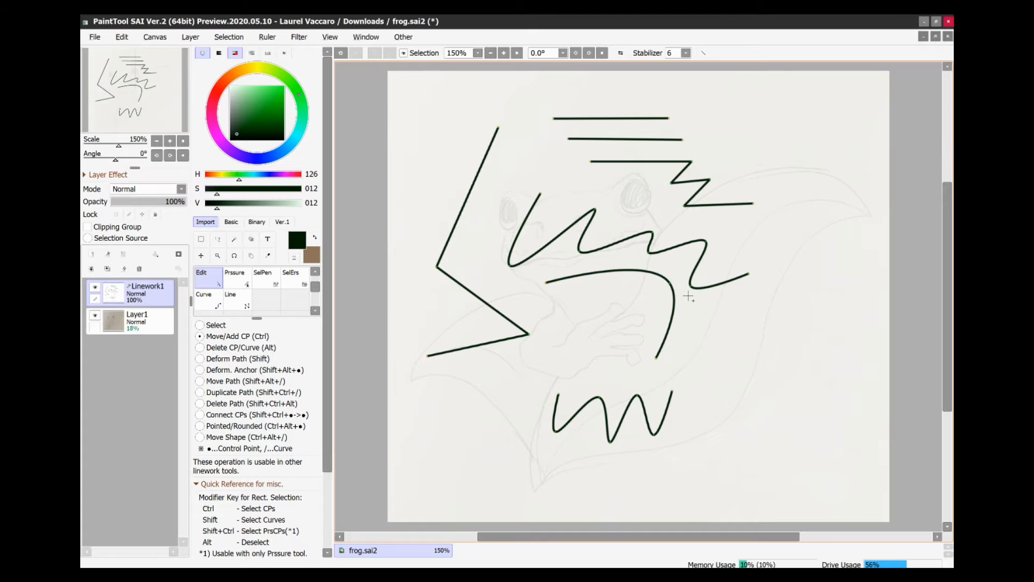
mouse_move(670, 289)
mouse_down()
mouse_move(596, 300)
mouse_move(595, 315)
mouse_move(628, 296)
mouse_up()
mouse_move(660, 365)
mouse_down()
mouse_move(692, 364)
mouse_move(686, 354)
mouse_up()
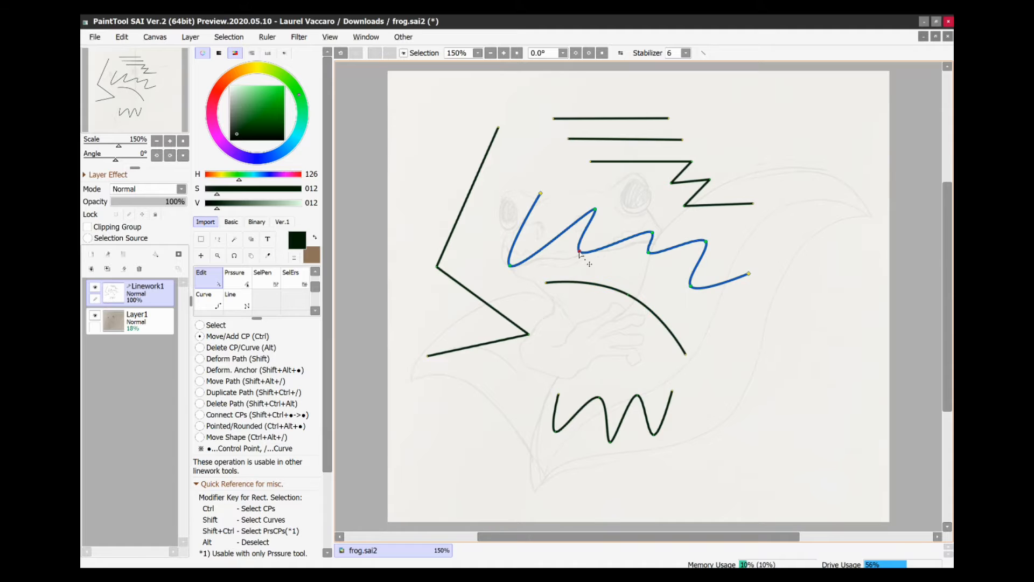
drag(581, 252, 607, 251)
- Drag control points to round the left zigzag into curves and bend the top horizontal lines into arches
drag(568, 139, 550, 142)
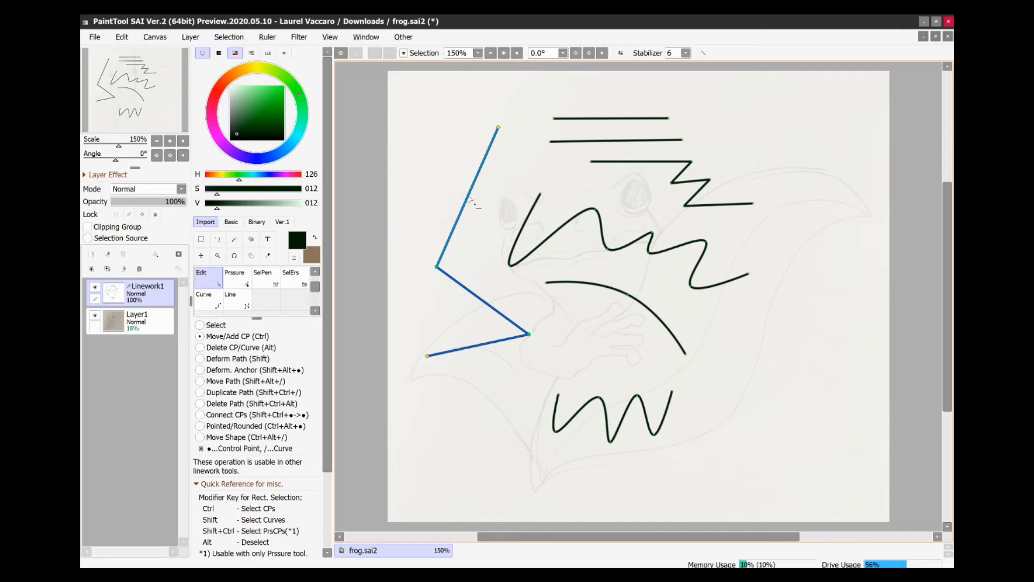
mouse_move(470, 200)
mouse_down()
mouse_move(504, 221)
mouse_move(443, 189)
mouse_up()
drag(487, 295, 464, 281)
drag(475, 346, 486, 380)
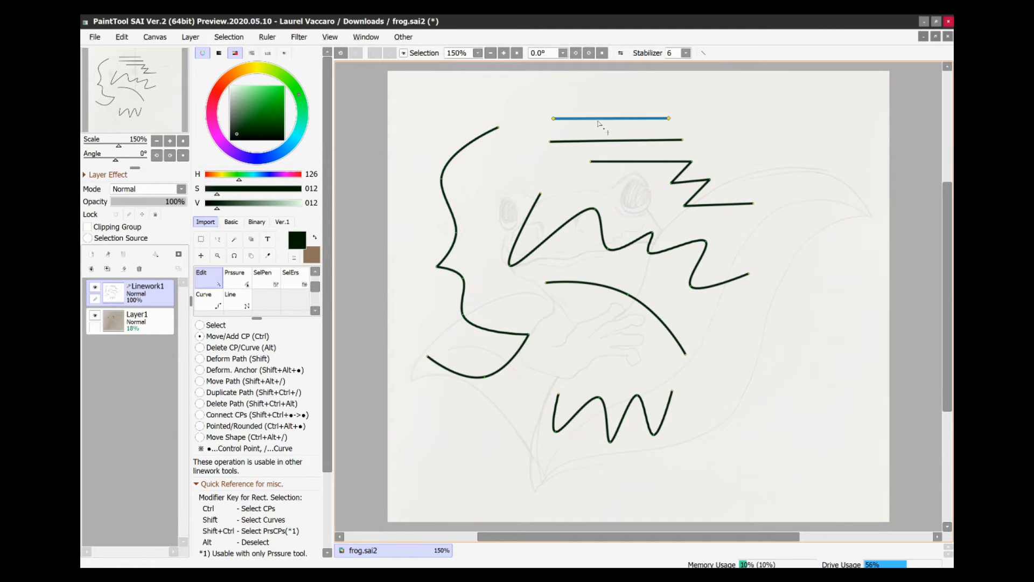
drag(599, 118, 599, 95)
drag(607, 142, 635, 122)
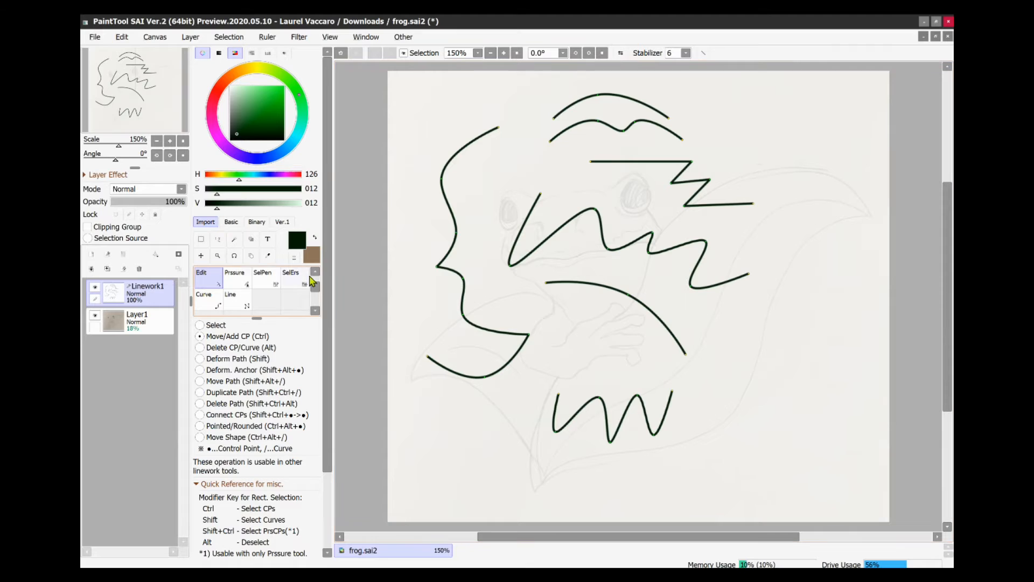
- Clear the linework layer and select the Curve tool
click(128, 271)
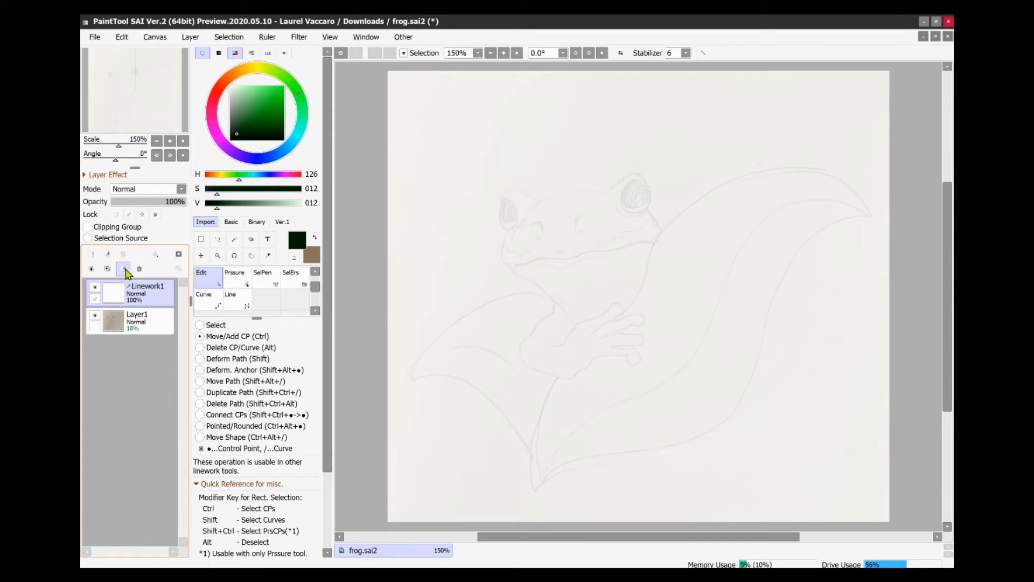
click(205, 304)
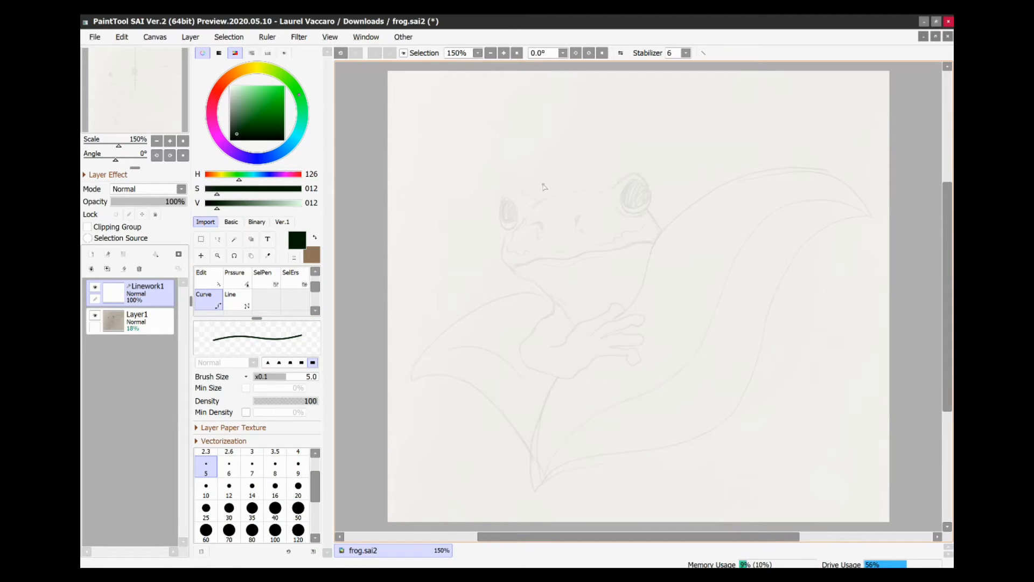
- Trace the frog sketch's outline, head, eyes, arm and wings with curves on the linework layer
scroll(544, 186, up, 5)
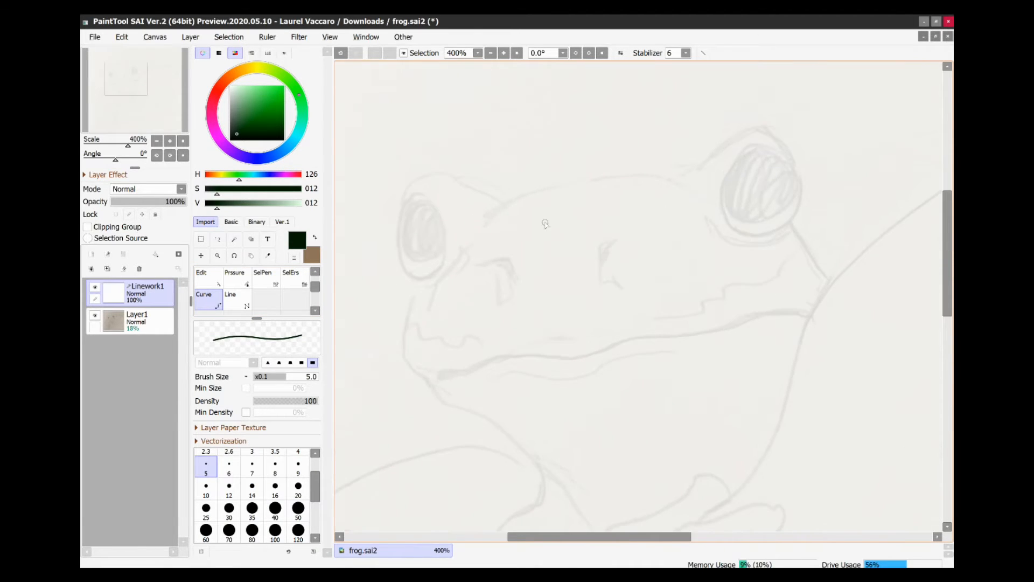
scroll(561, 253, down, 3)
scroll(562, 254, up, 3)
drag(517, 254, 554, 268)
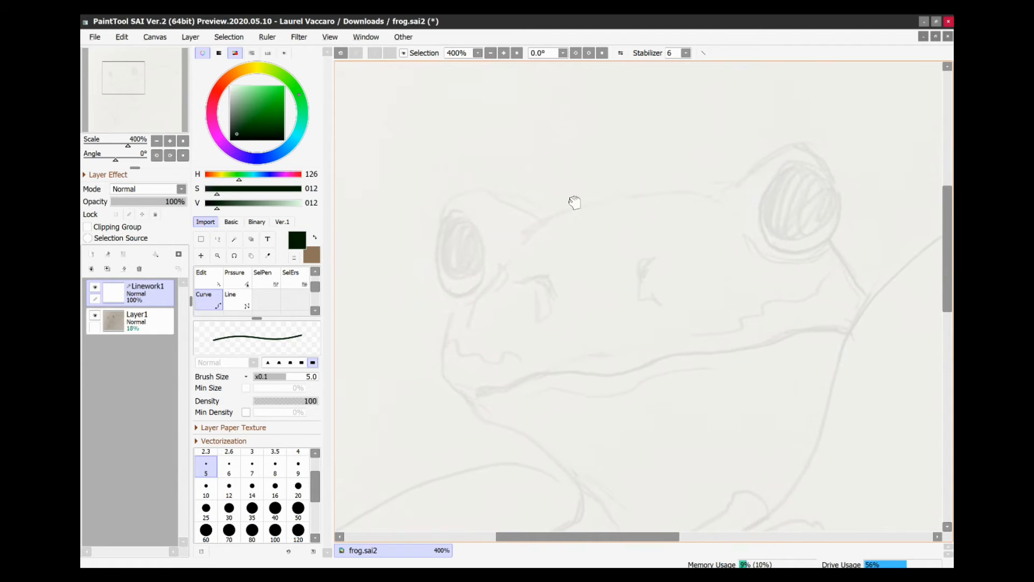
drag(600, 292, 572, 292)
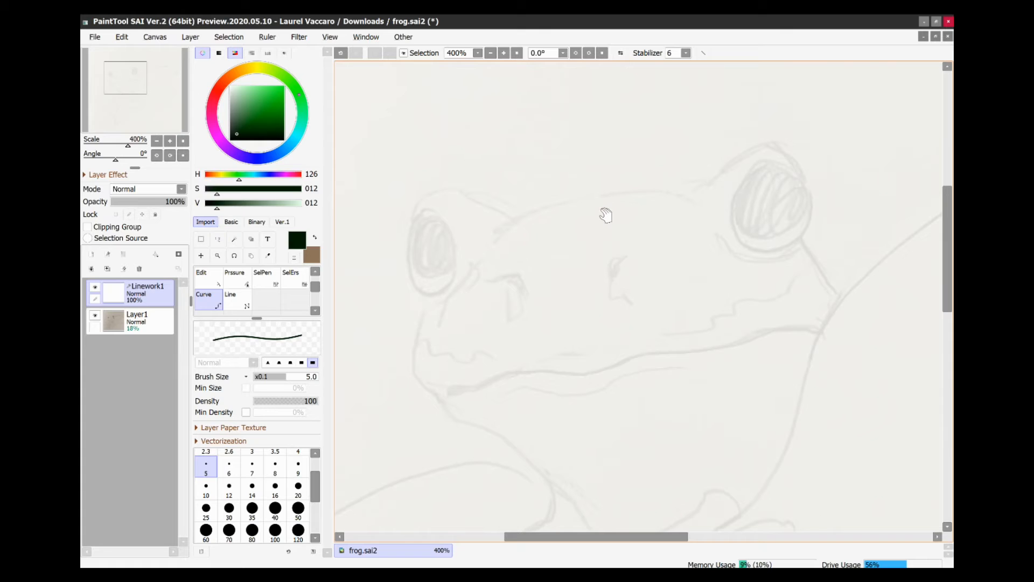
drag(557, 257, 578, 259)
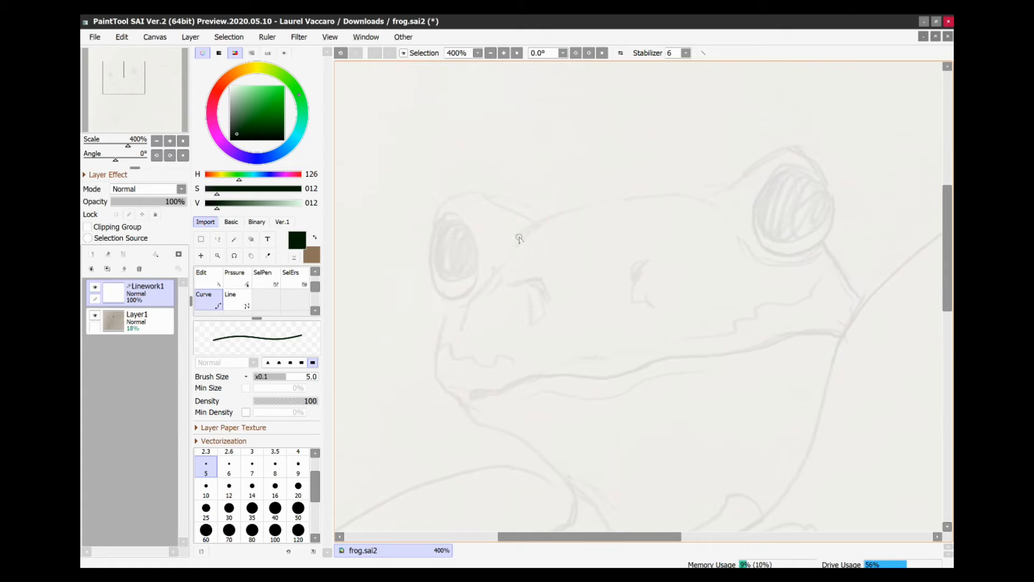
mouse_move(525, 235)
mouse_down()
mouse_move(627, 200)
mouse_move(703, 196)
mouse_move(720, 207)
mouse_move(774, 157)
mouse_move(798, 150)
mouse_move(830, 191)
mouse_move(838, 236)
mouse_move(803, 259)
mouse_move(765, 258)
mouse_move(752, 220)
mouse_move(759, 186)
mouse_move(794, 172)
mouse_move(818, 208)
mouse_move(811, 240)
mouse_move(777, 247)
mouse_move(753, 225)
mouse_up()
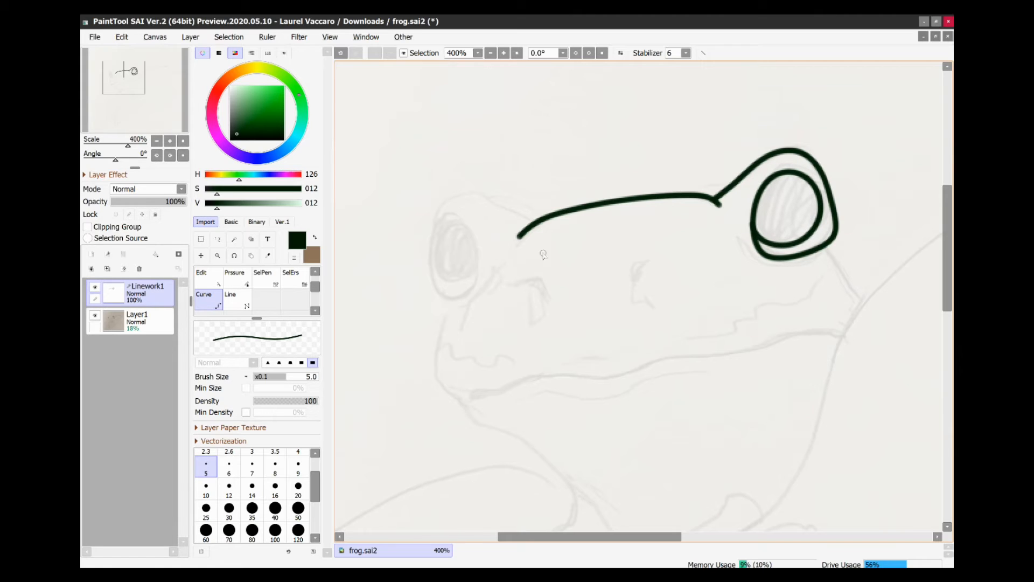
mouse_move(540, 220)
mouse_down()
mouse_move(466, 191)
mouse_move(440, 209)
mouse_move(432, 283)
mouse_move(443, 299)
mouse_move(473, 292)
mouse_move(479, 269)
mouse_move(458, 218)
mouse_move(443, 222)
mouse_move(439, 238)
mouse_up()
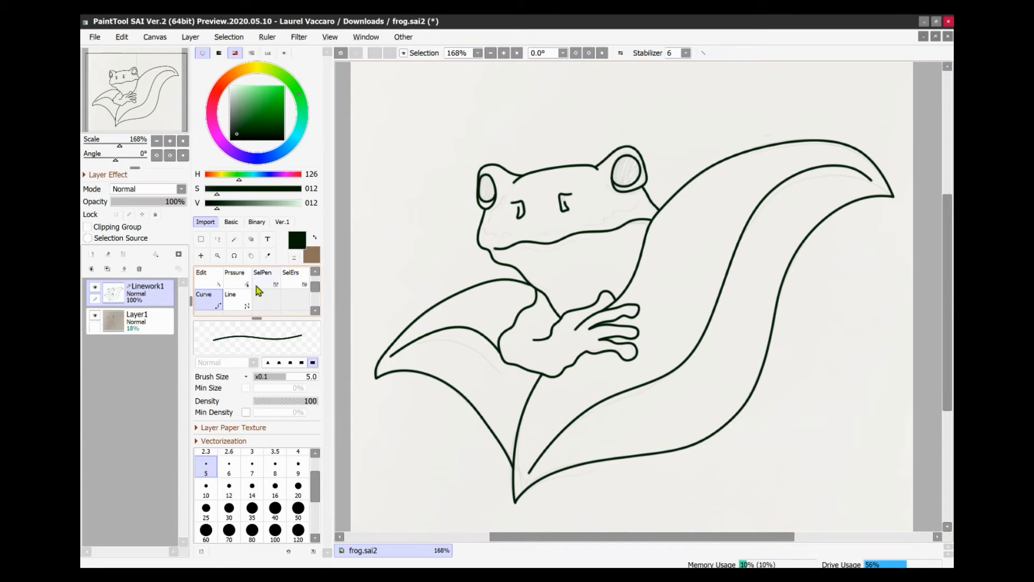
- Use the Pressure tool to vary line width along the wing and arm strokes
click(237, 285)
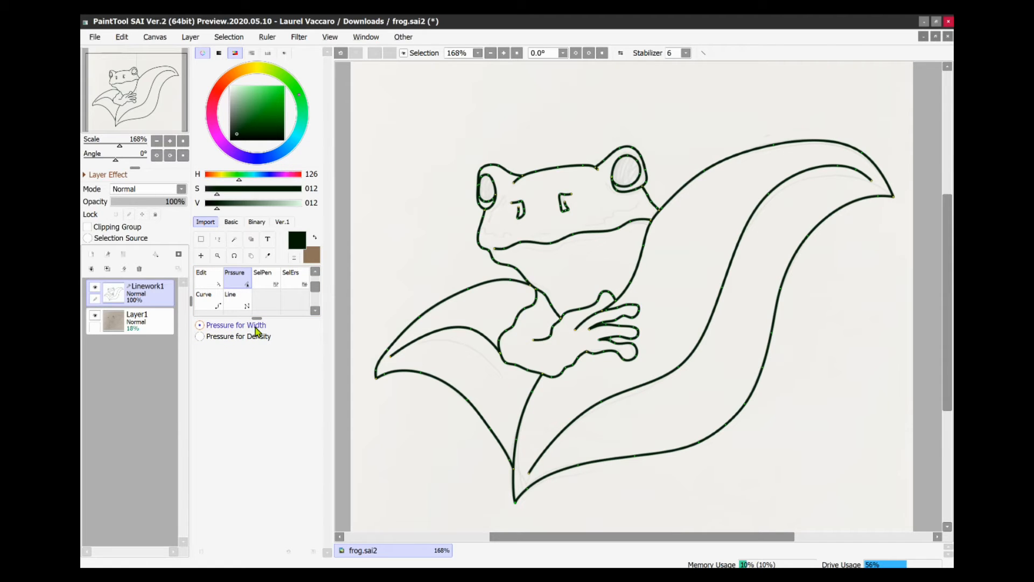
scroll(404, 302, up, 3)
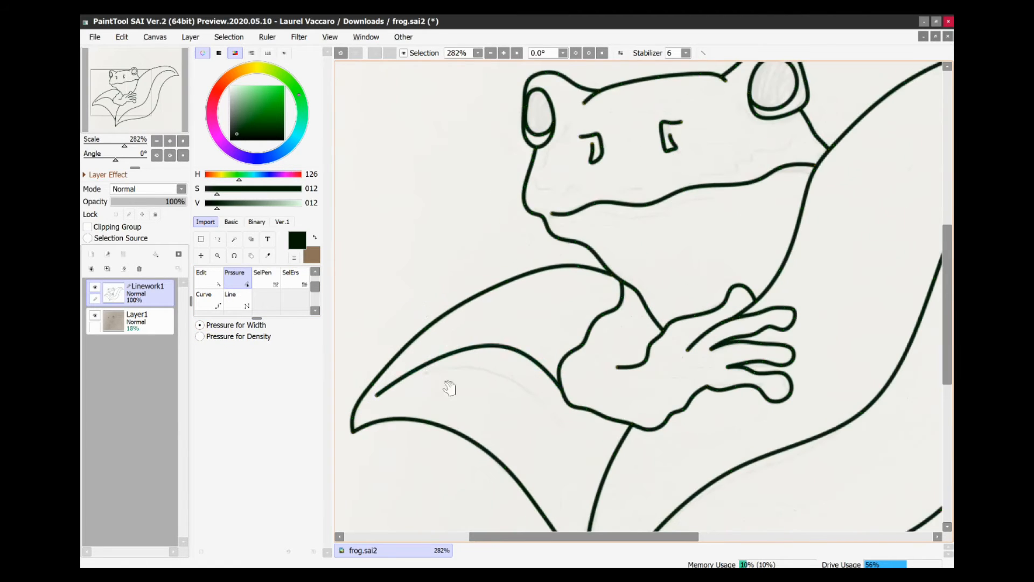
drag(449, 388, 481, 357)
drag(411, 365, 296, 381)
drag(557, 318, 612, 330)
drag(713, 283, 667, 362)
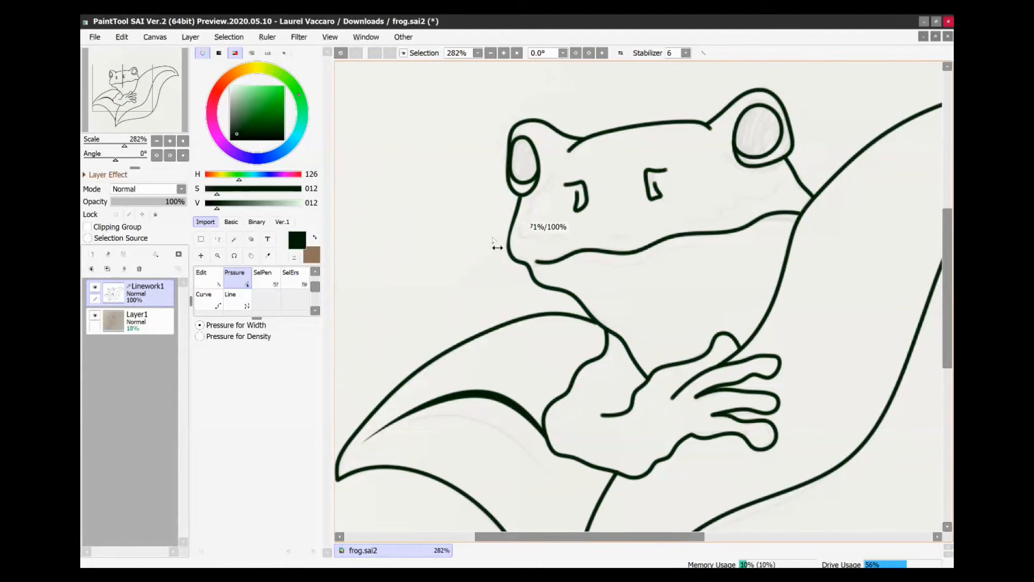
- Adjust line pressure along the head, brow and eye strokes to taper them
mouse_move(644, 129)
mouse_down()
mouse_move(594, 133)
mouse_move(560, 156)
mouse_move(474, 175)
mouse_up()
drag(703, 142, 697, 141)
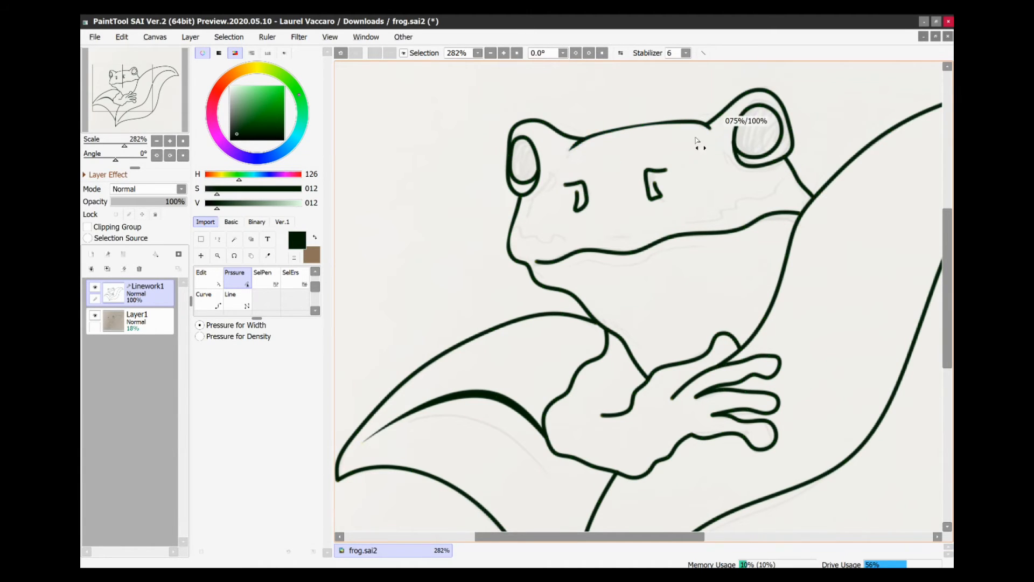
drag(596, 156, 598, 157)
drag(663, 172, 640, 185)
drag(566, 185, 480, 203)
drag(579, 199, 493, 213)
drag(578, 205, 555, 203)
drag(650, 190, 568, 197)
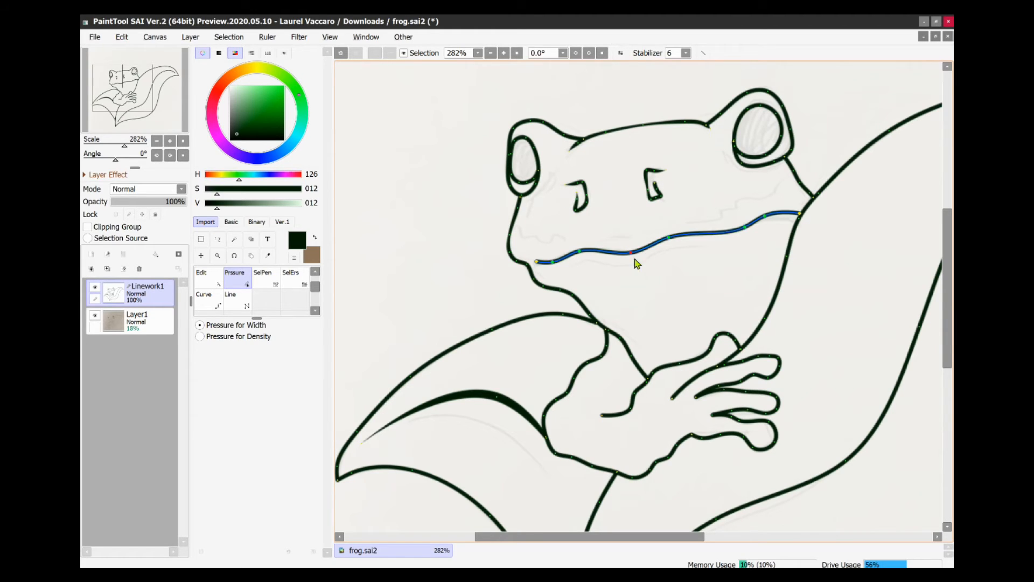
- Taper the mouth line and the eye and head outlines with further pressure adjustments
drag(637, 263, 593, 262)
drag(749, 238, 673, 254)
click(570, 272)
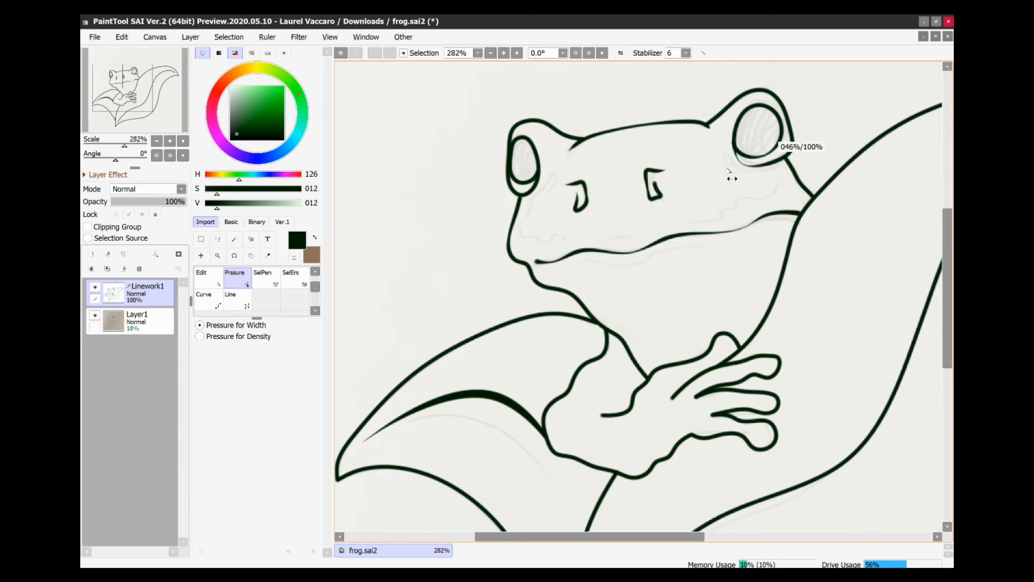
drag(753, 130, 747, 136)
drag(525, 180, 485, 201)
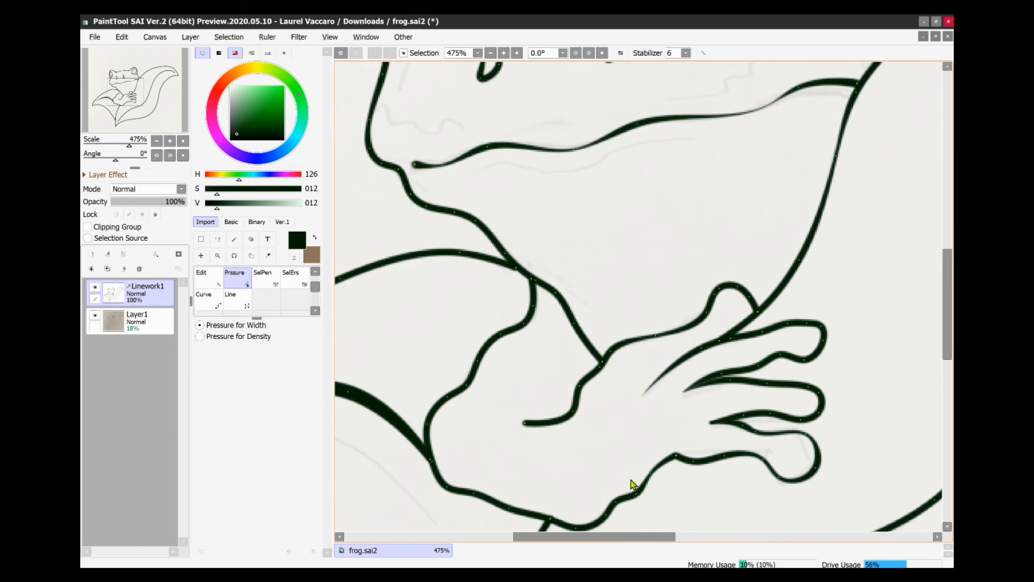
- Add a new normal layer above the linework layer
scroll(633, 483, down, 1)
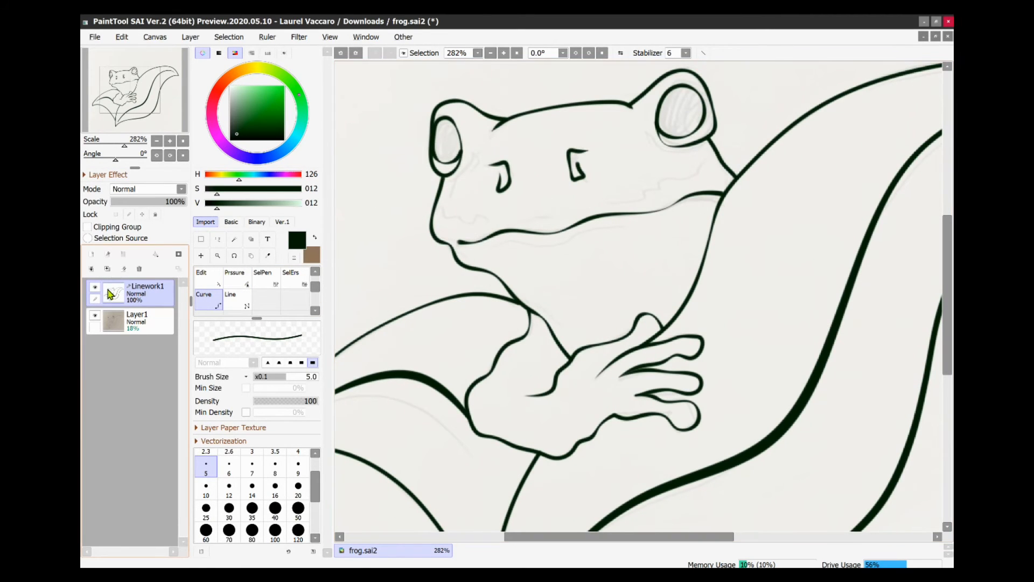
click(93, 258)
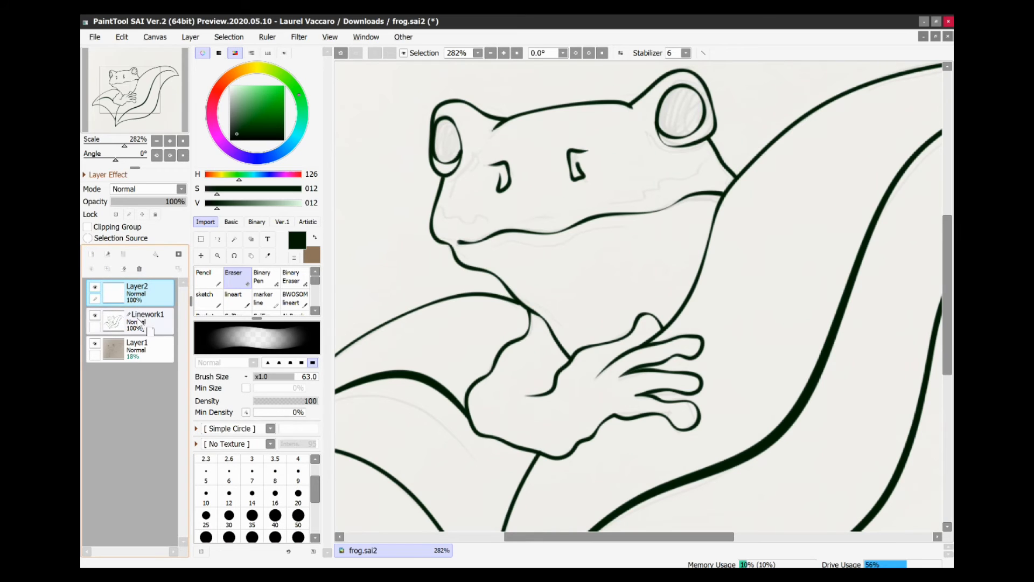
- Move Layer2 below the linework layer and make the linework layer active
drag(141, 322, 141, 324)
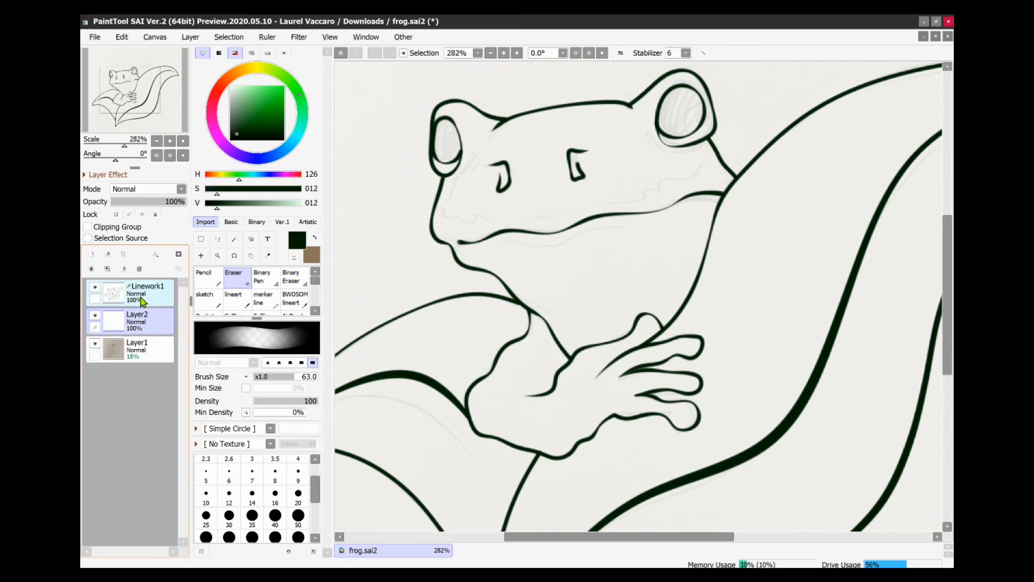
click(143, 301)
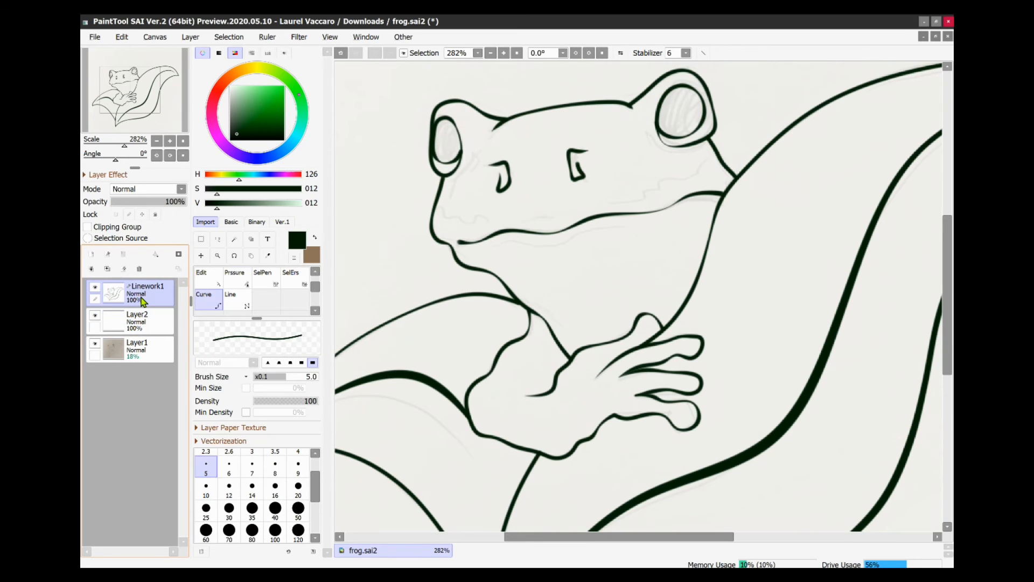
- Select the frog's head, body, hand and eyes with the Magic Wand on the linework layer, then pick the Selection Pen at size 8
click(234, 244)
click(617, 260)
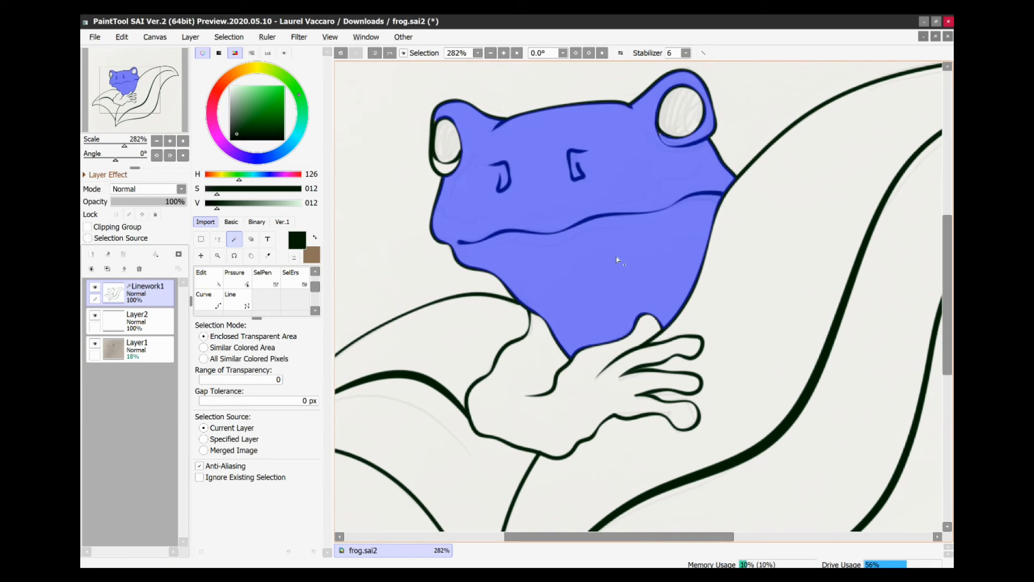
click(539, 364)
click(452, 151)
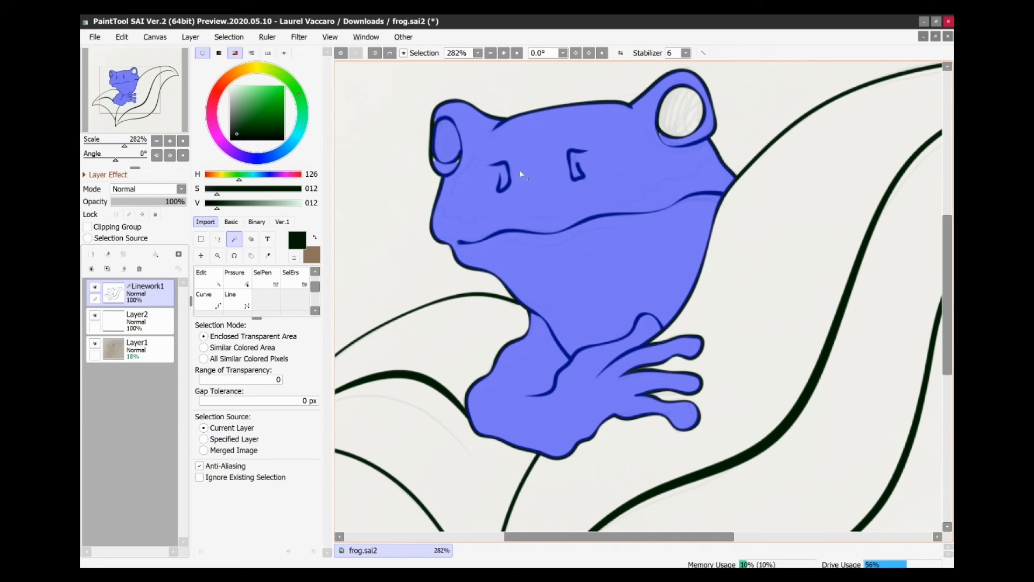
click(682, 128)
click(264, 277)
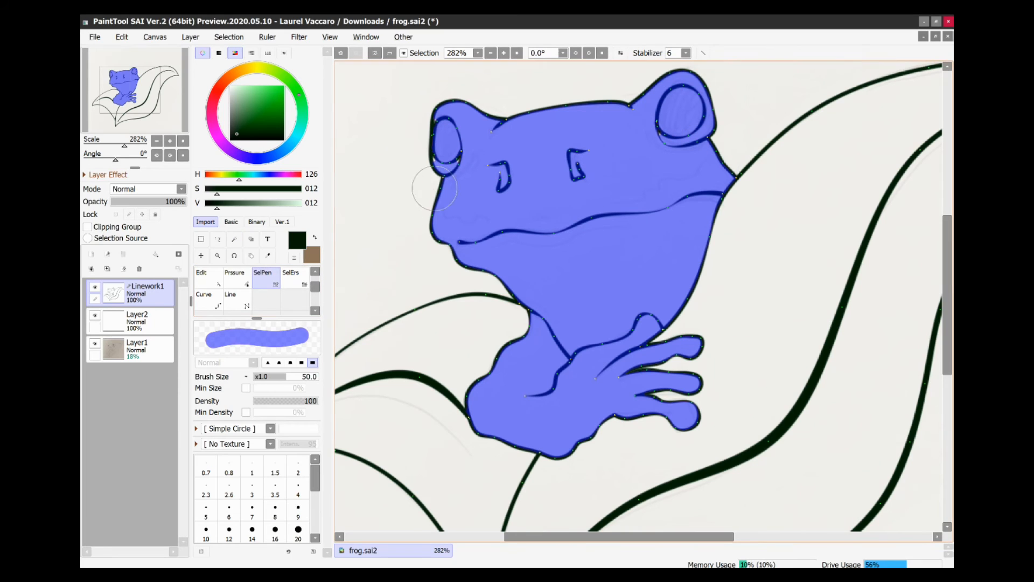
click(275, 508)
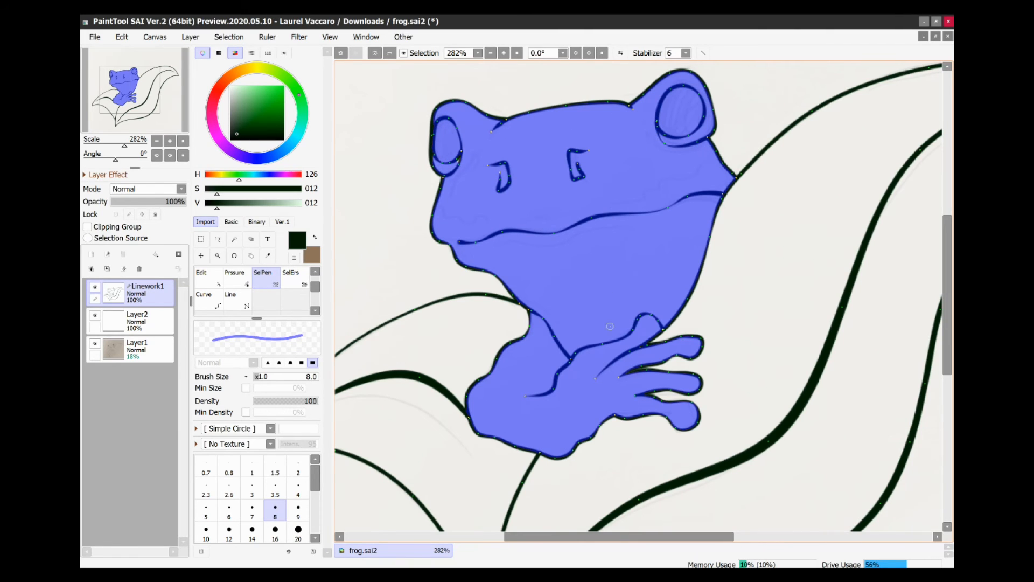
- Fill the frog selection on Layer2 with a light green using the Bucket, then clear the selection
click(134, 329)
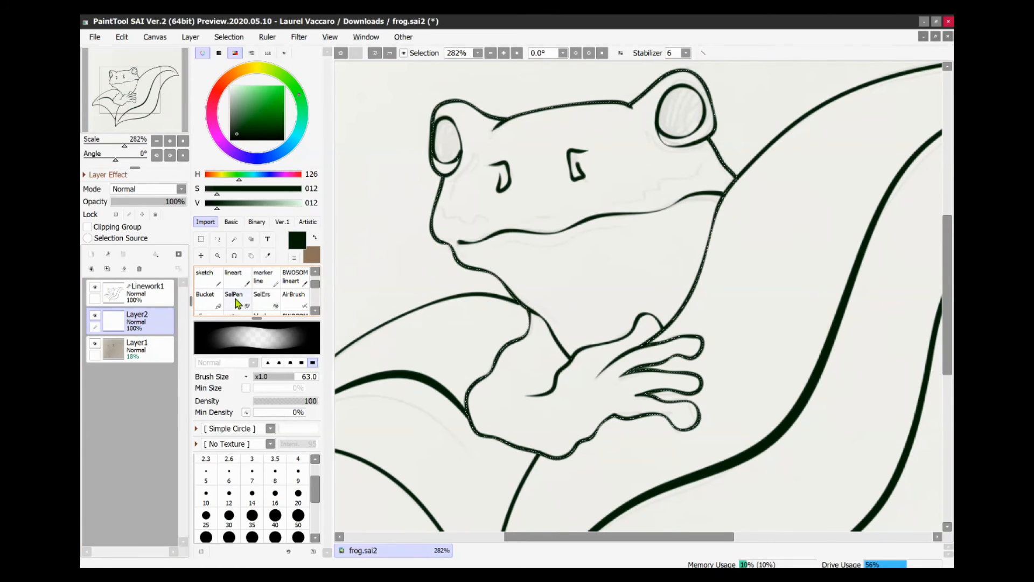
click(214, 301)
scroll(219, 304, up, 1)
click(312, 239)
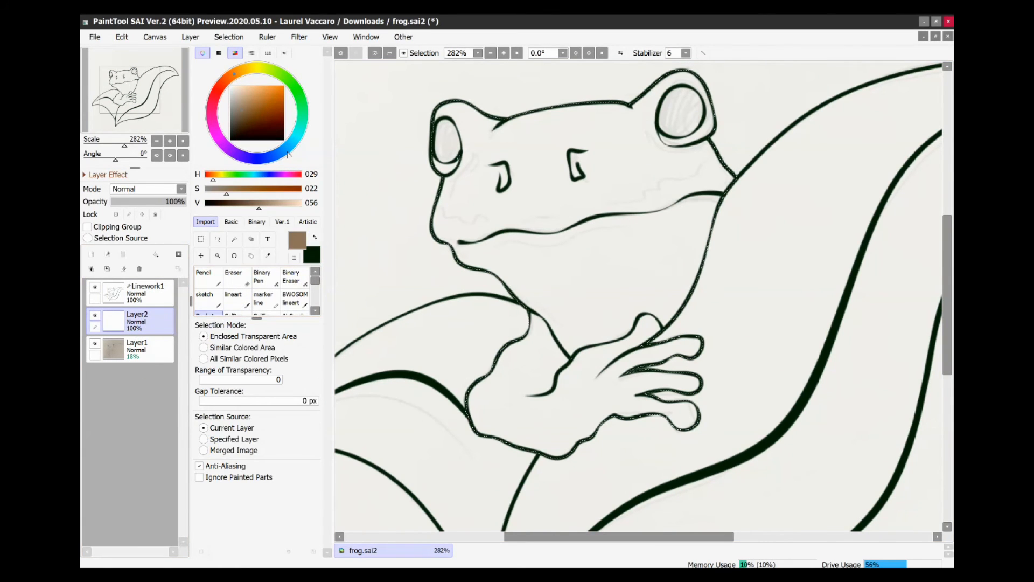
mouse_move(278, 72)
mouse_down()
mouse_move(267, 68)
mouse_move(249, 93)
mouse_up()
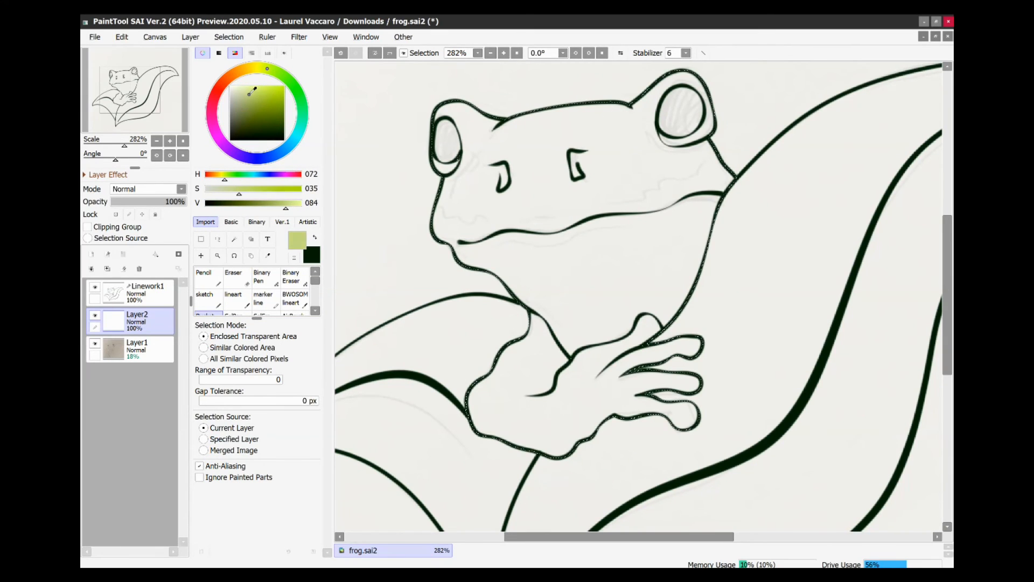
click(492, 200)
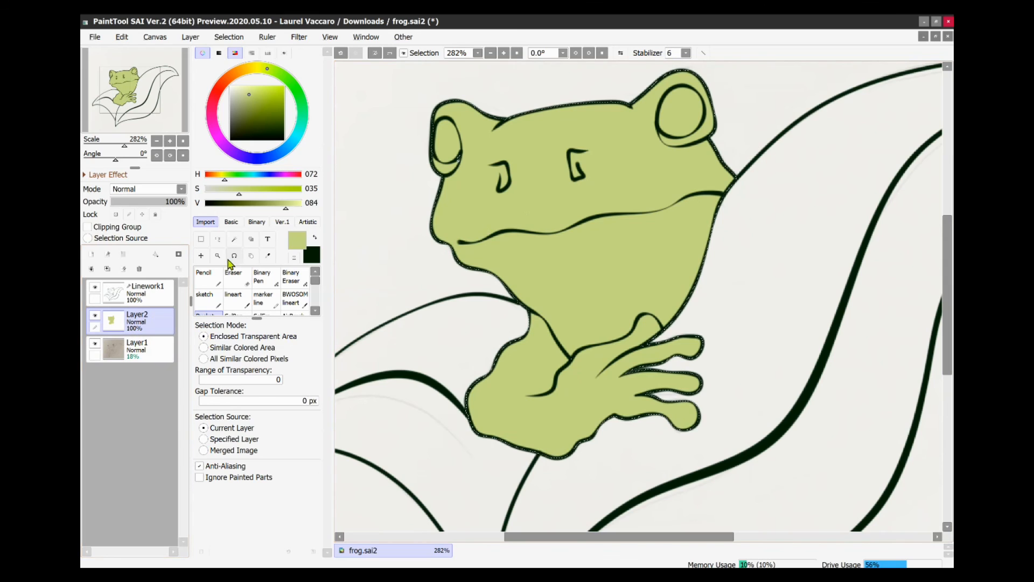
click(201, 238)
click(394, 258)
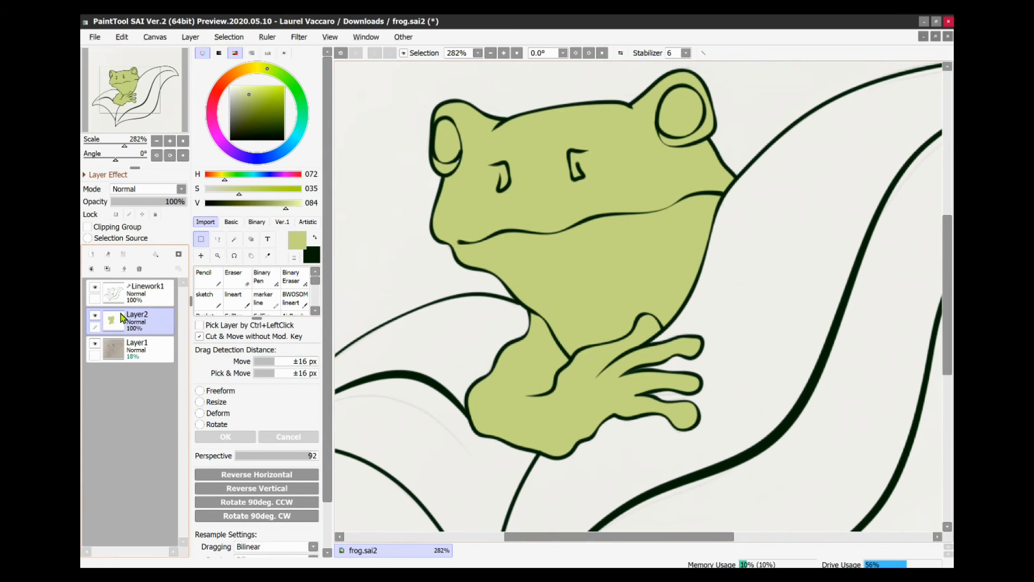
- Add a new layer above the sketch layer and hide the sketch layer
click(137, 339)
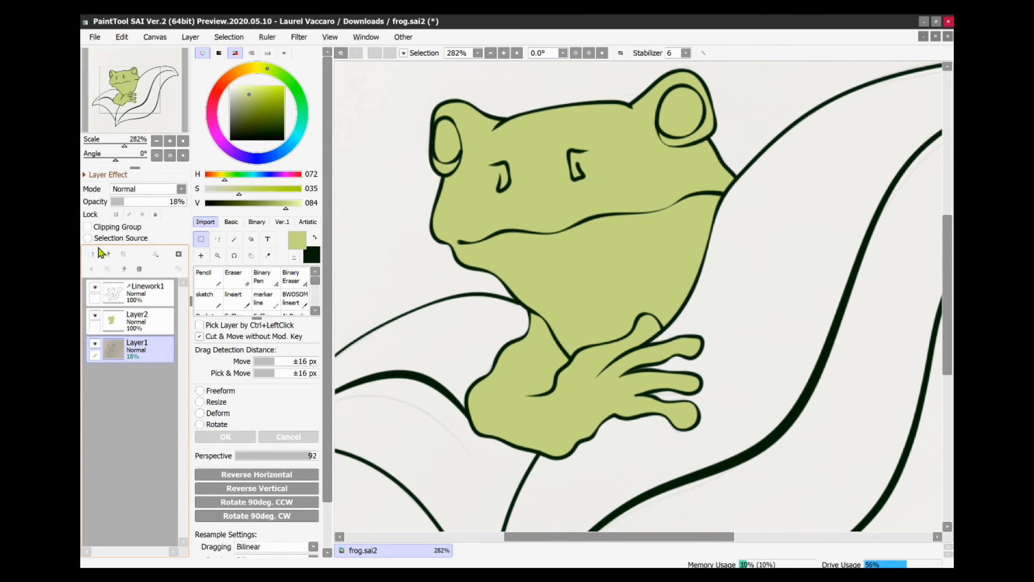
click(99, 251)
click(94, 372)
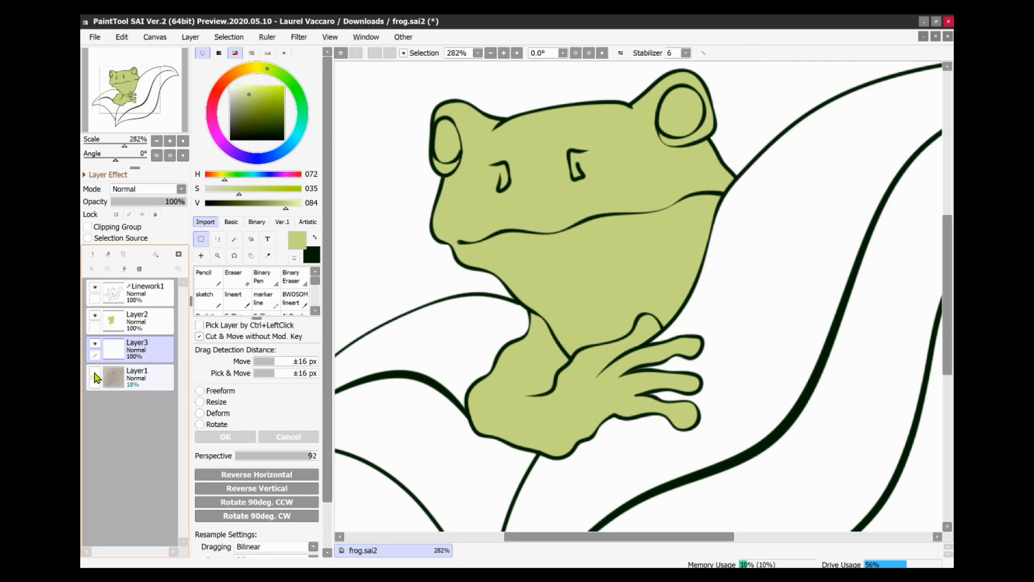
- Select the leaf areas with the Magic Wand on the linework layer
click(144, 294)
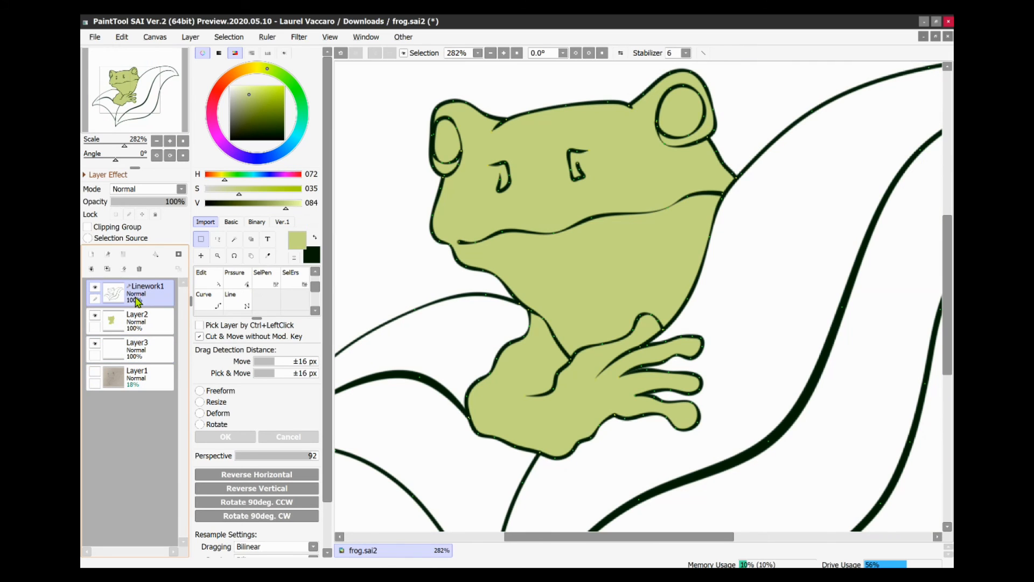
click(233, 241)
scroll(485, 324, down, 2)
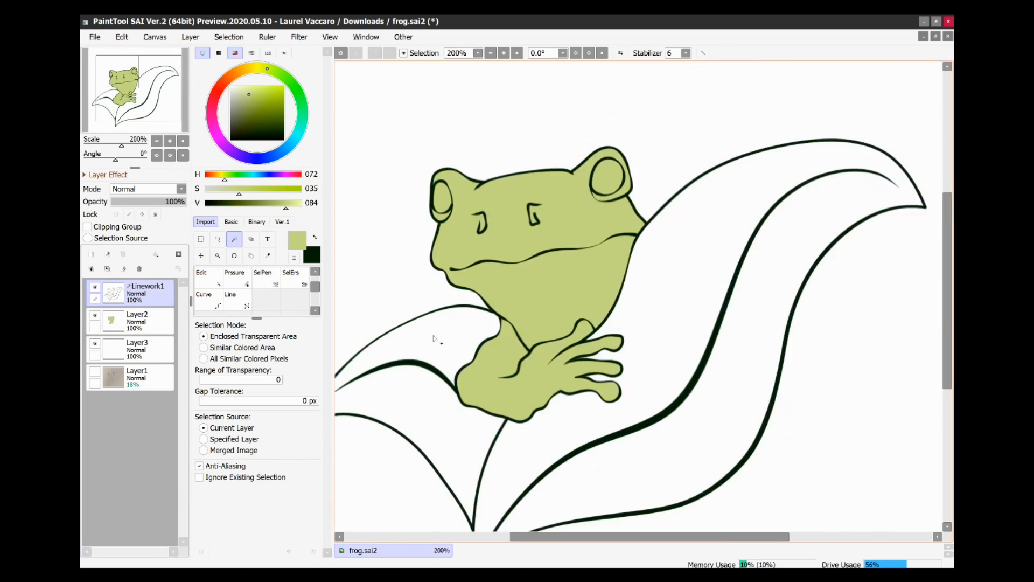
click(410, 399)
click(530, 415)
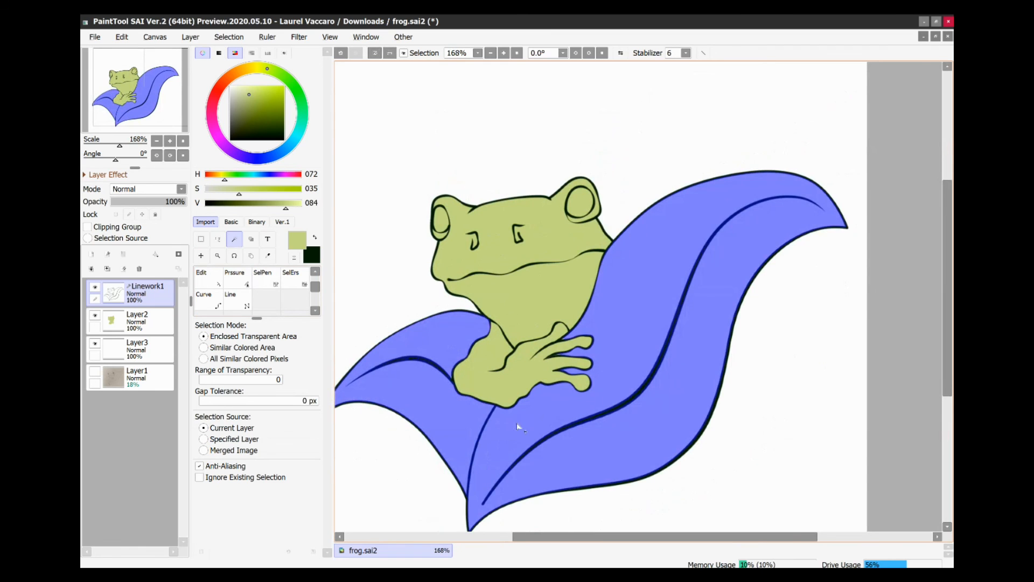